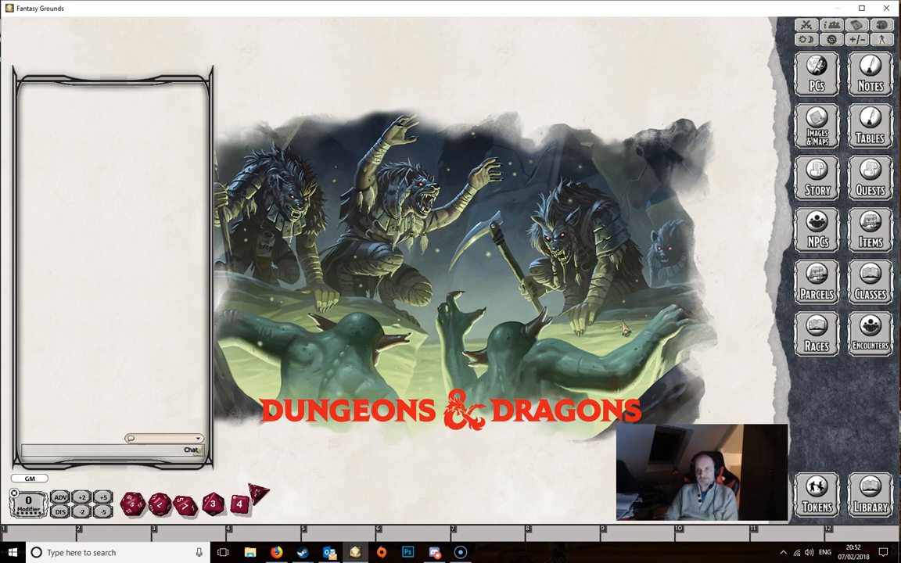
click(627, 328)
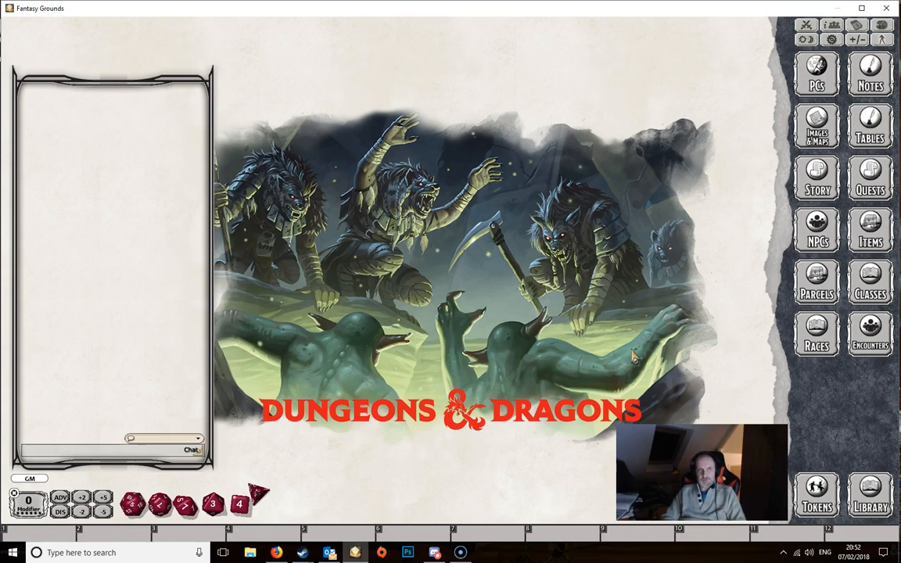
click(854, 383)
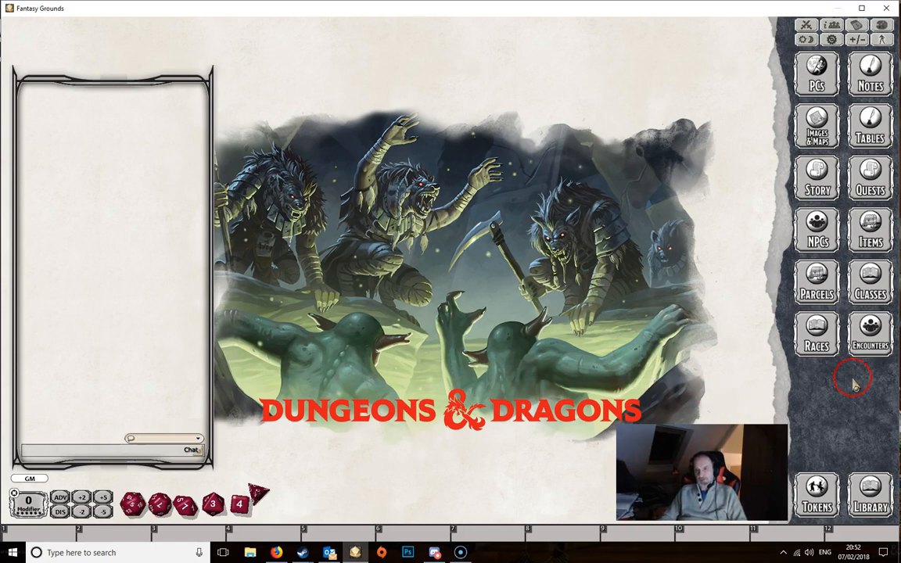
click(870, 328)
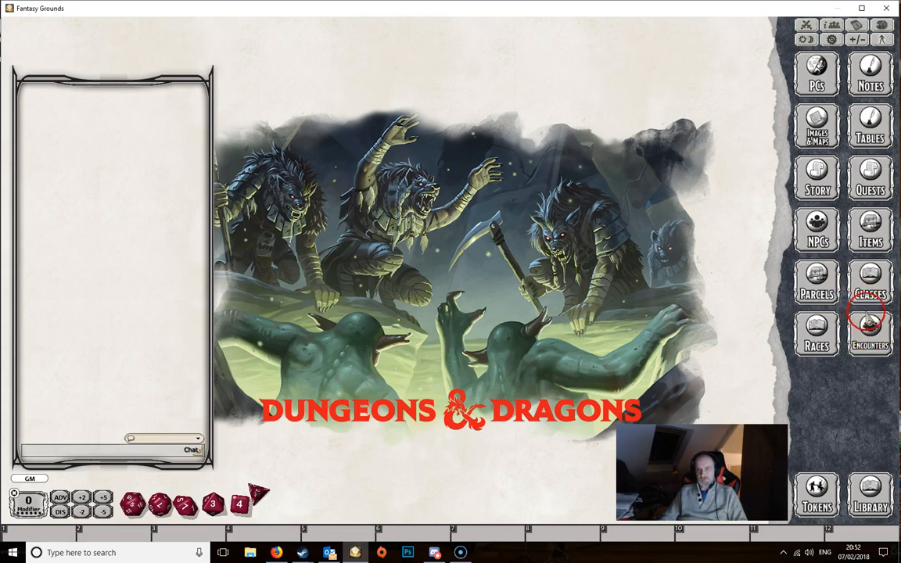
Step: In the Library, turn off the Encounters sidebar entry, turn it back on and close the Library
click(870, 497)
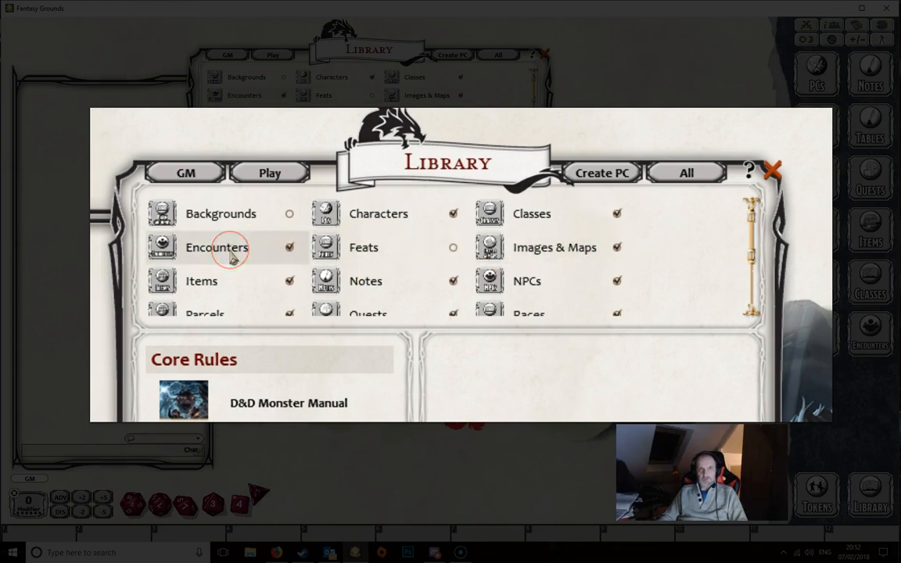
click(289, 248)
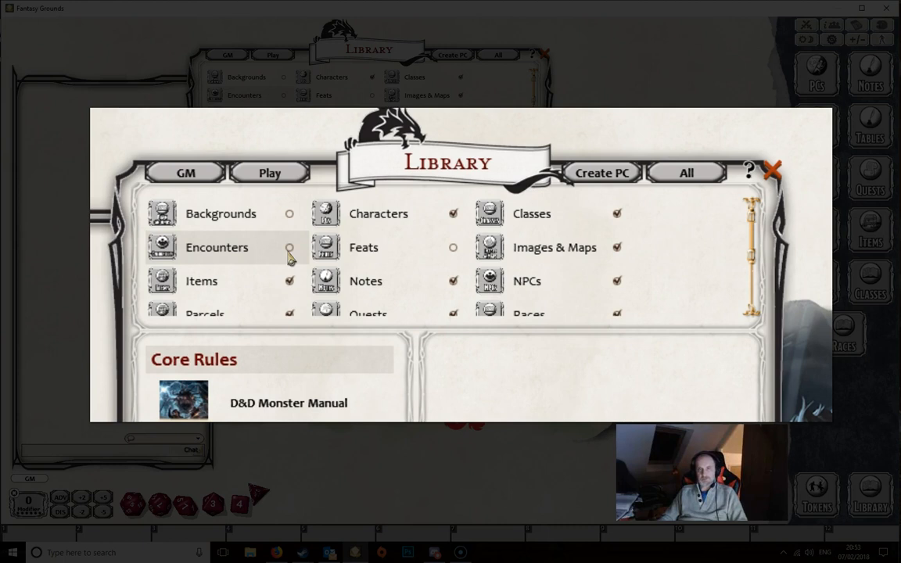
click(289, 249)
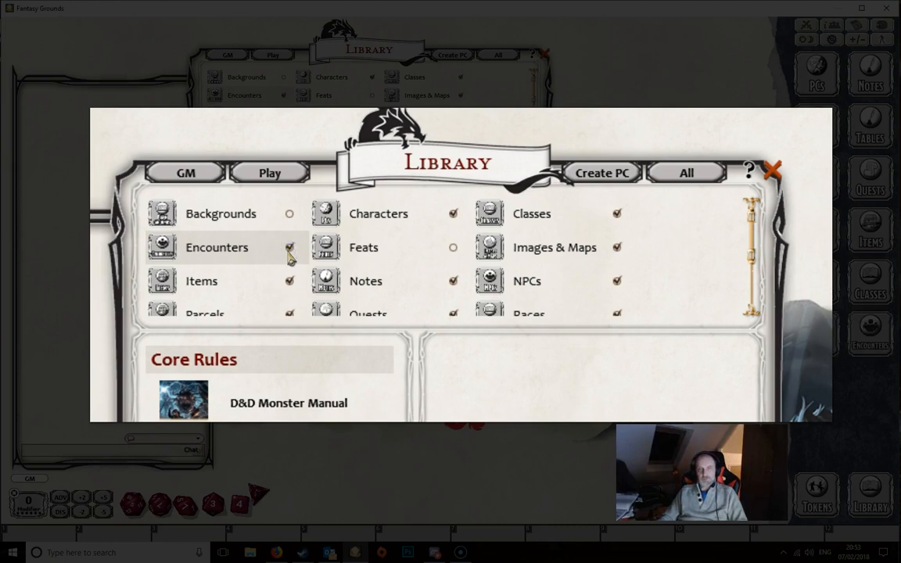
click(768, 176)
Step: Open the random encounters list from the Encounters list and close the regular Encounters window
click(870, 332)
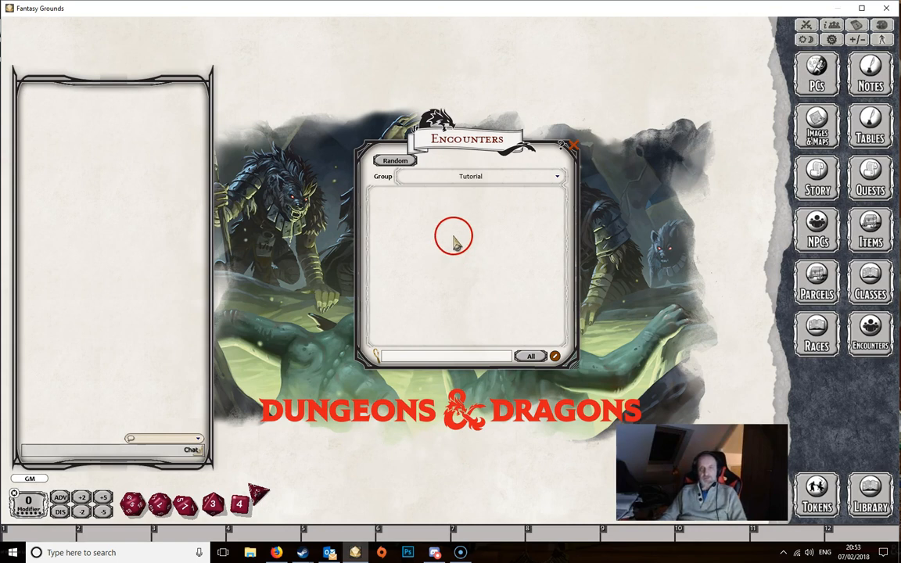
click(396, 163)
drag(544, 154, 524, 134)
click(573, 145)
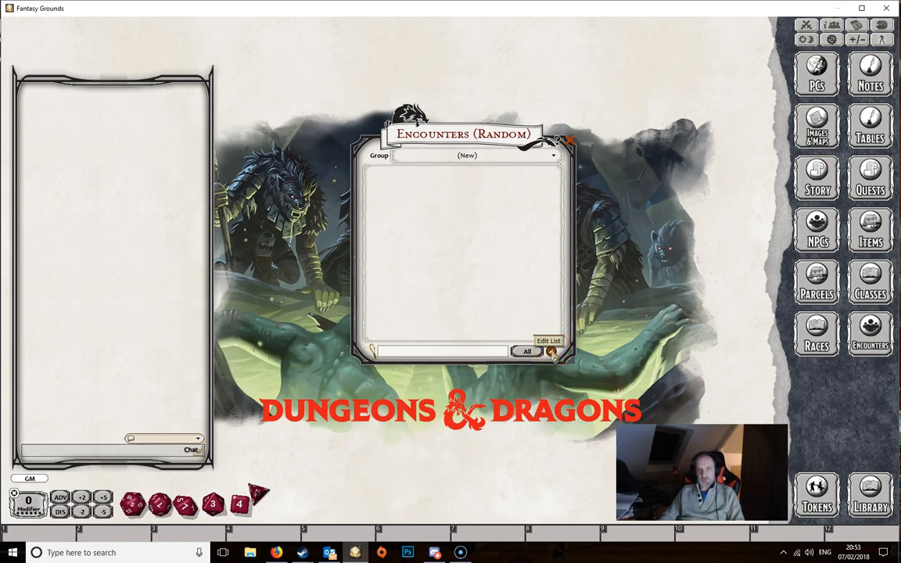
Step: Create a new random encounter and name it Orcs
click(551, 351)
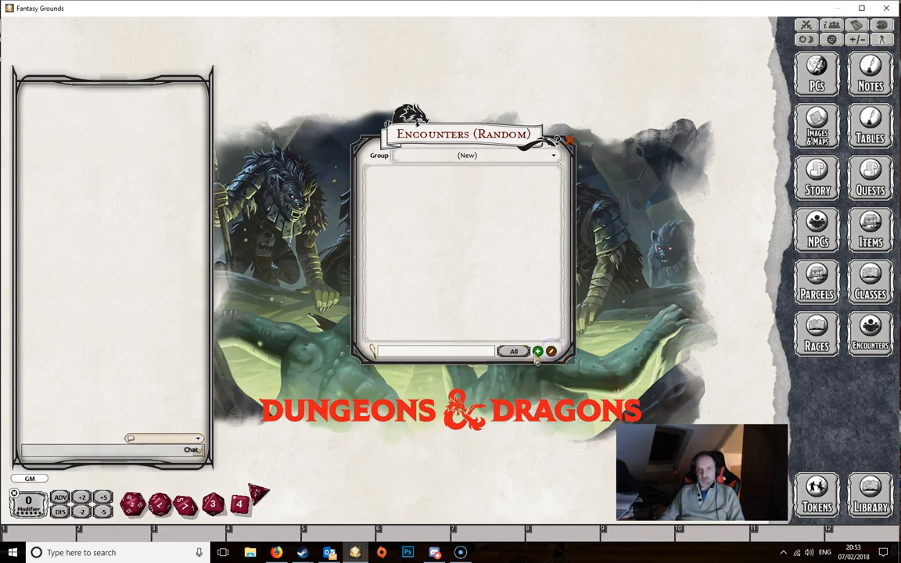
click(538, 352)
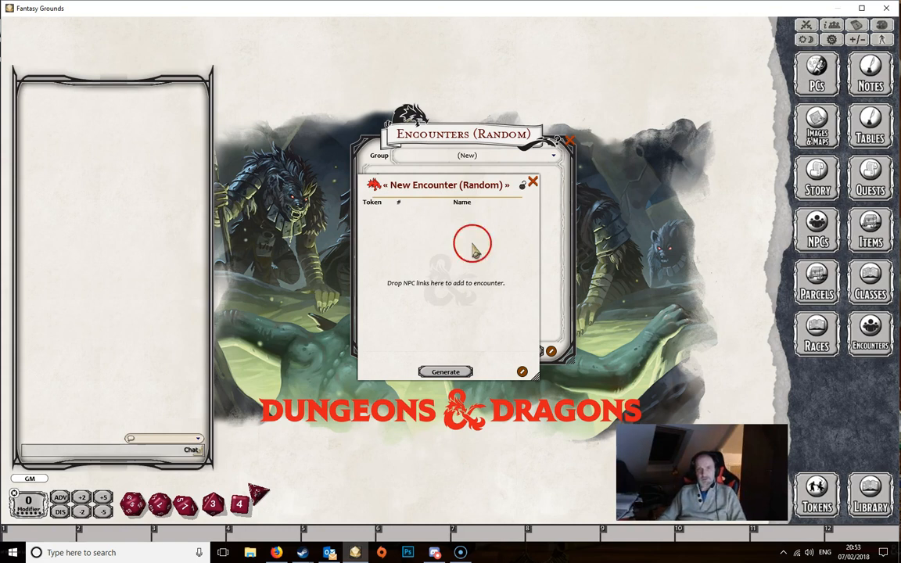
click(476, 186)
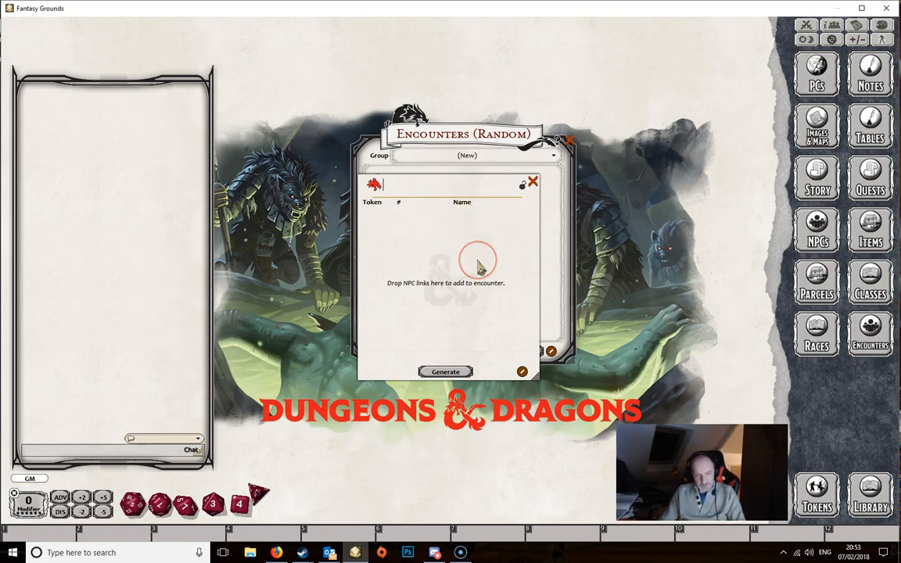
text(Orcs)
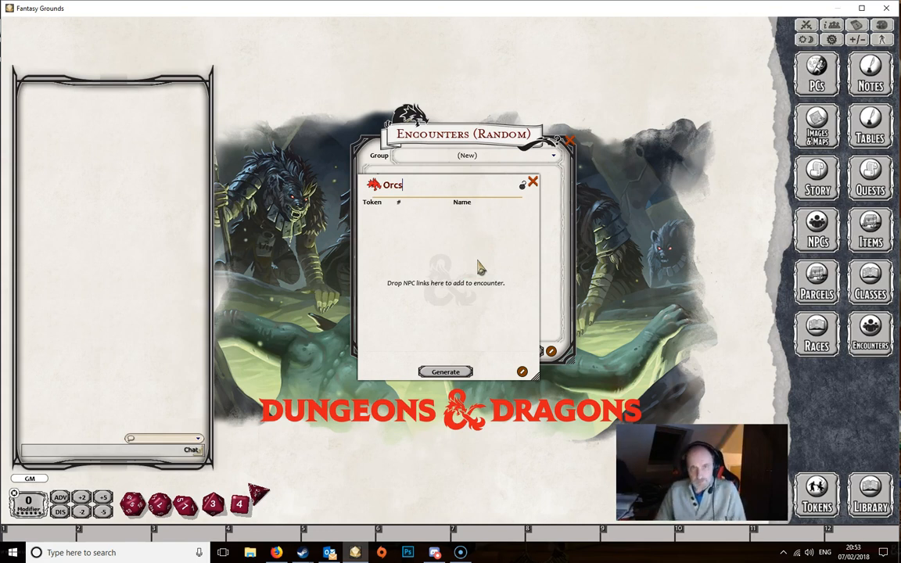
click(484, 259)
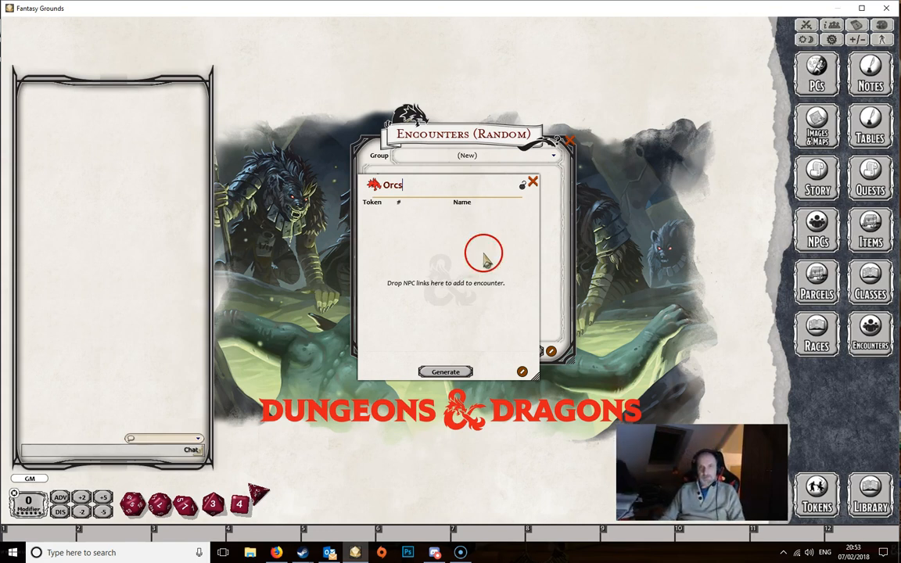
Step: Open the NPC list beside the Orcs encounter and add the Orc to it with a quantity of 2d4
click(813, 237)
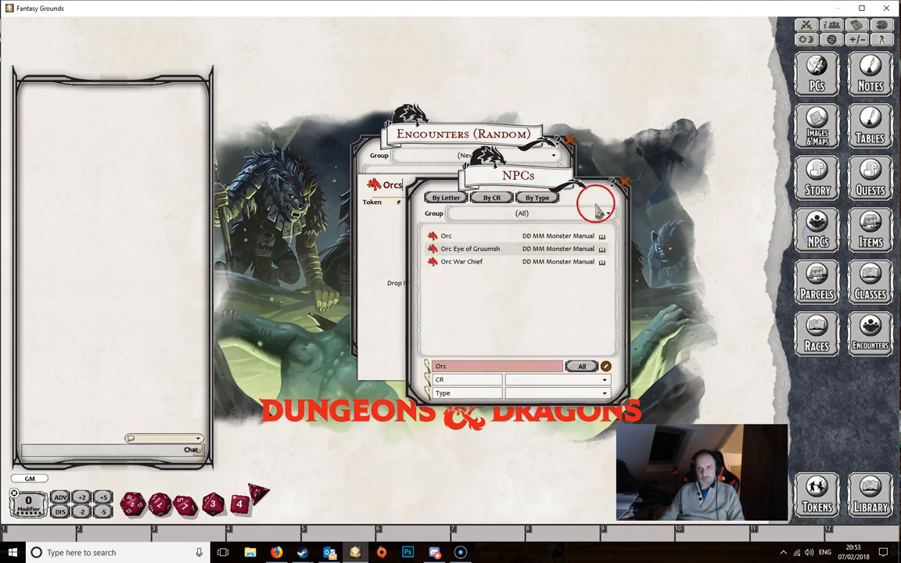
drag(541, 178, 681, 140)
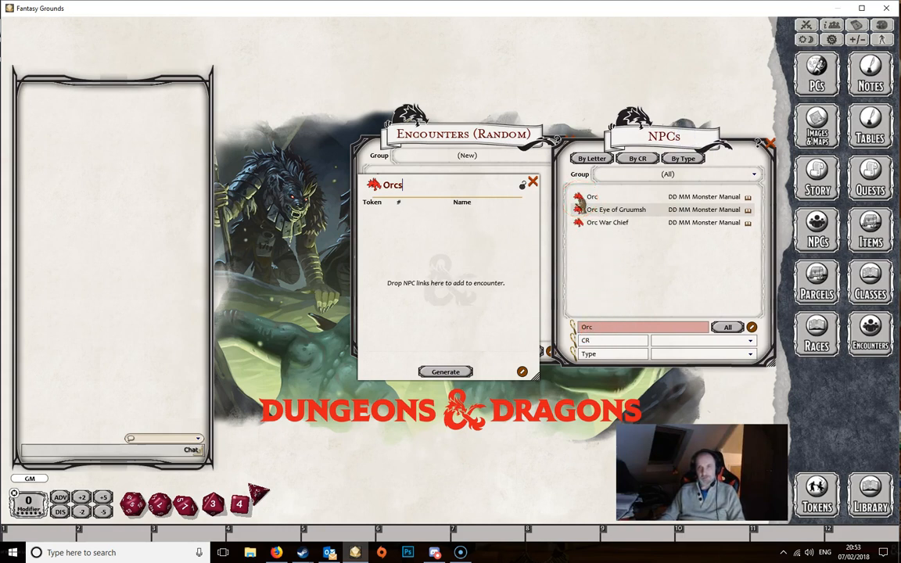
drag(561, 223, 388, 224)
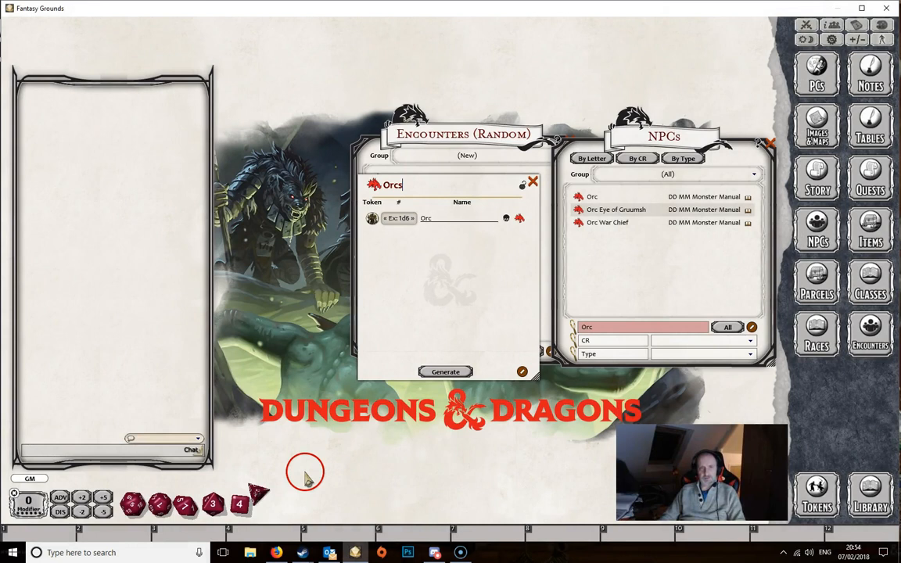
drag(259, 492, 428, 267)
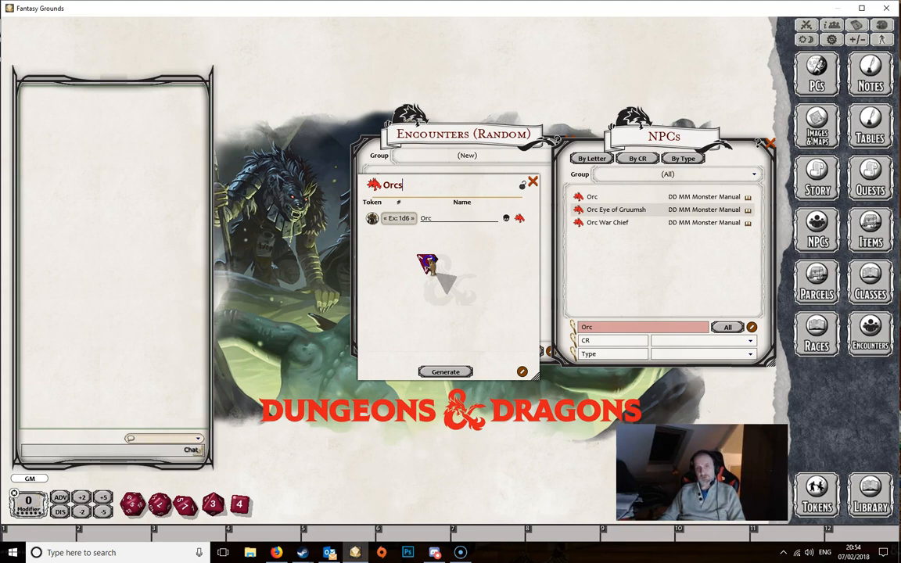
drag(427, 264, 430, 266)
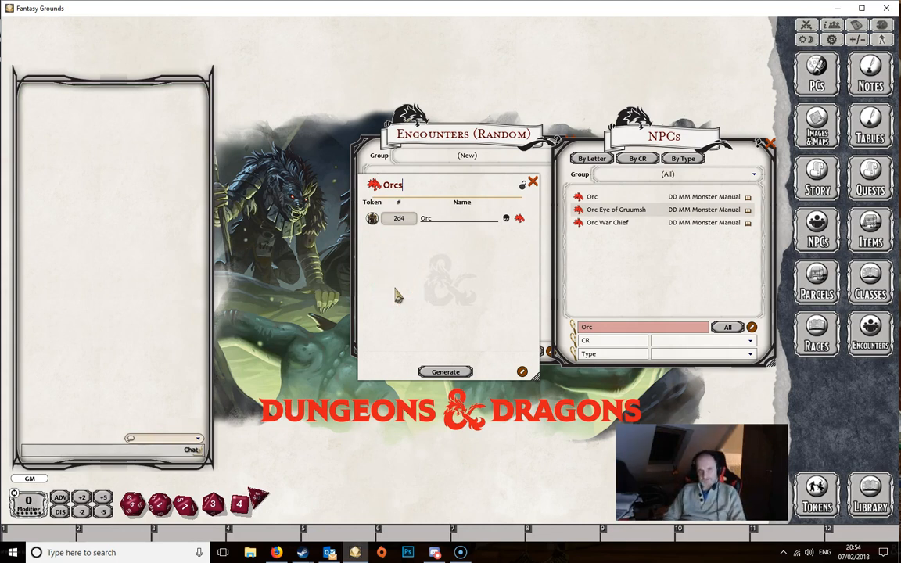
click(434, 241)
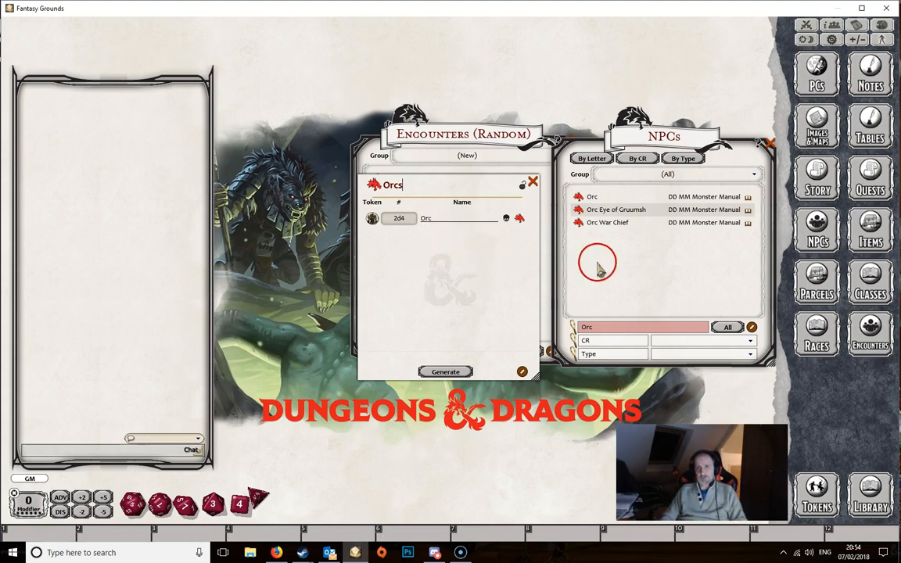
Step: Add the Orc War Chief to the Orcs random encounter with a quantity of 1d3-1
drag(578, 224, 380, 254)
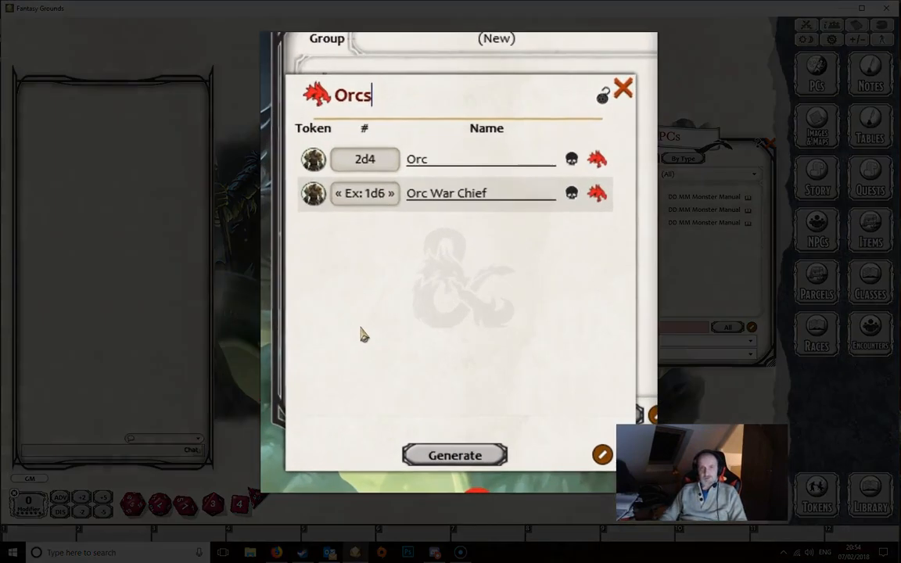
click(367, 197)
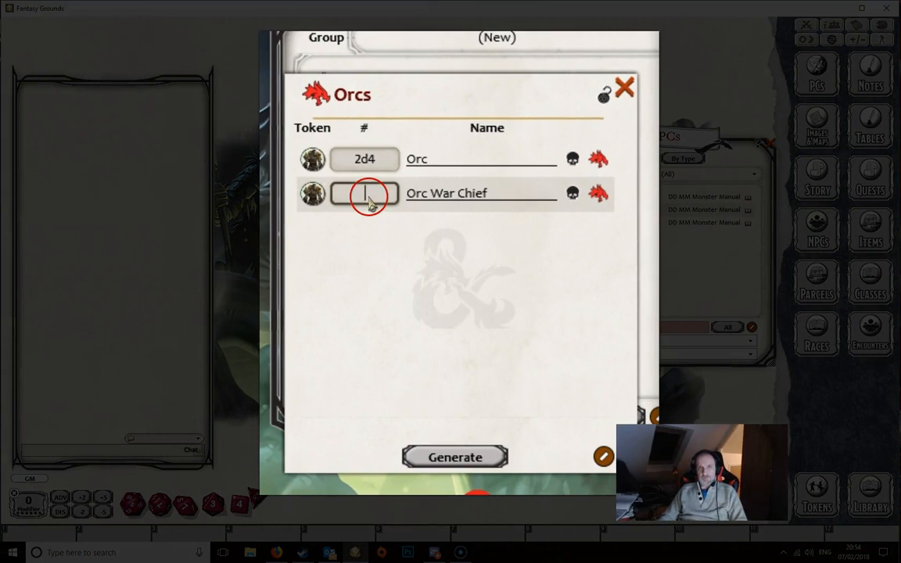
text(1)
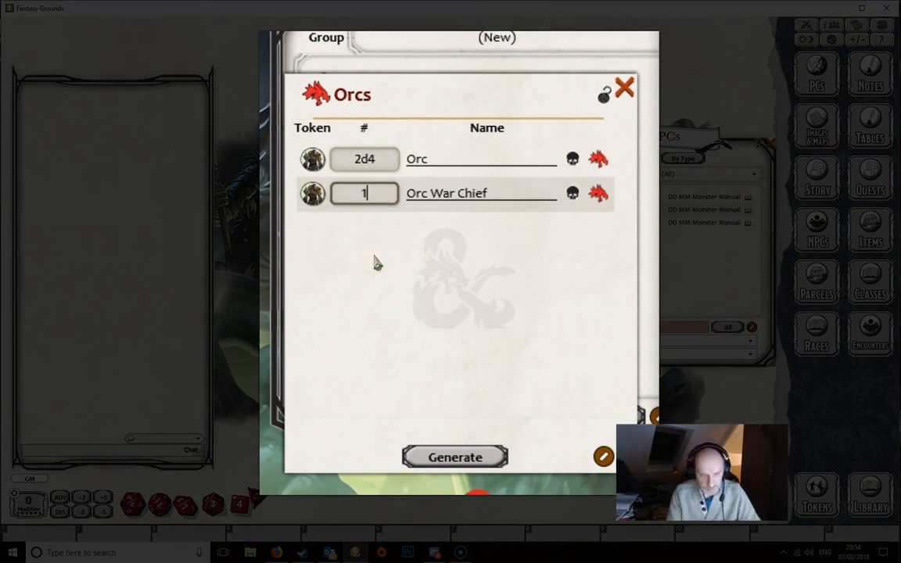
text(d3-1)
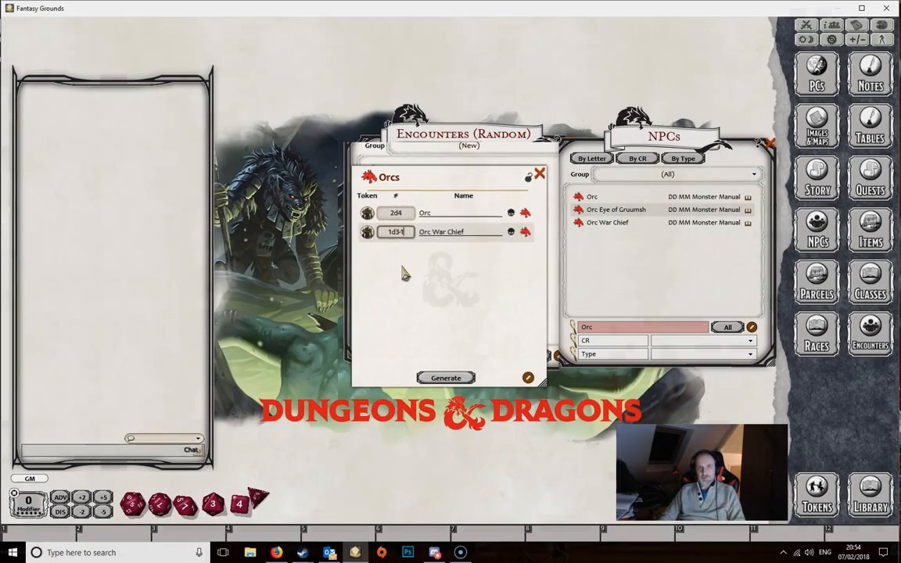
click(403, 252)
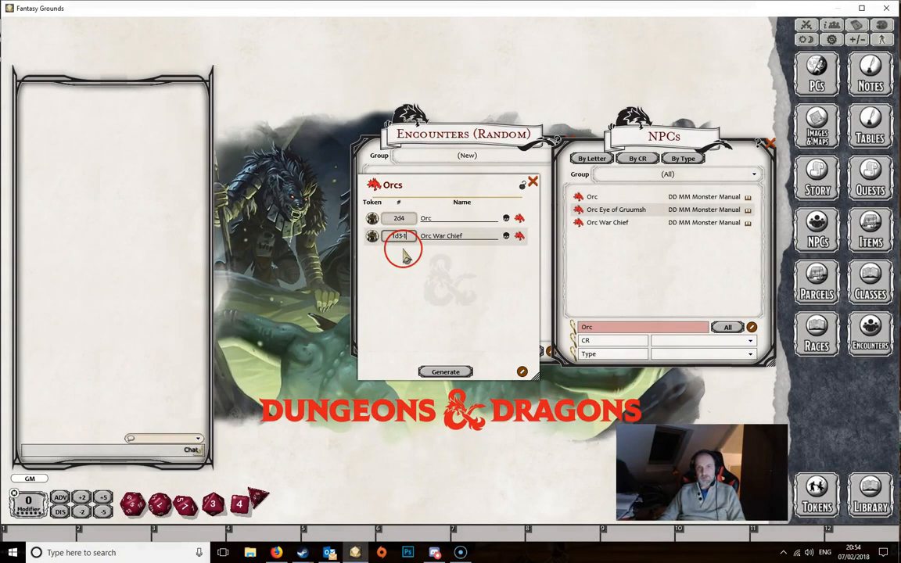
Step: Add the Orc Eye of Gruumsh to the Orcs random encounter with a quantity of 1
click(445, 255)
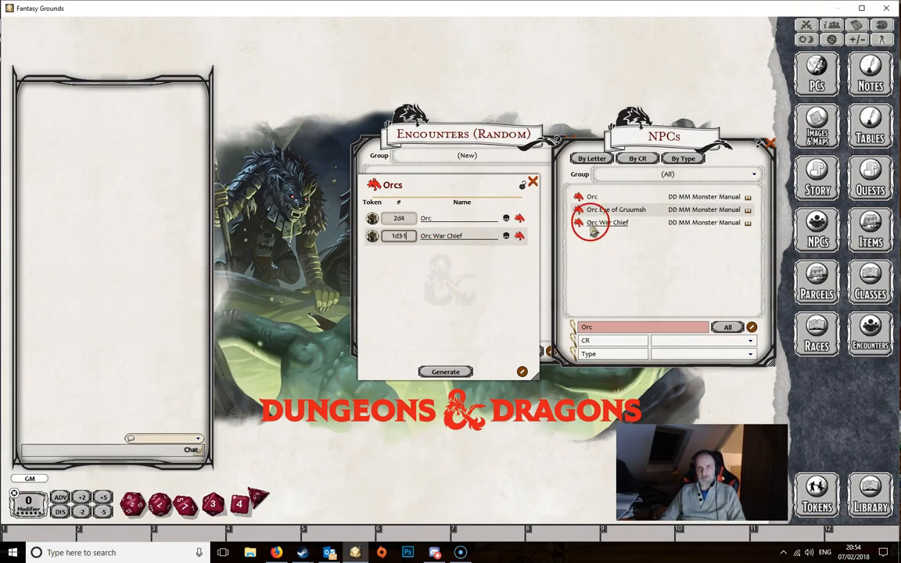
drag(579, 209, 387, 271)
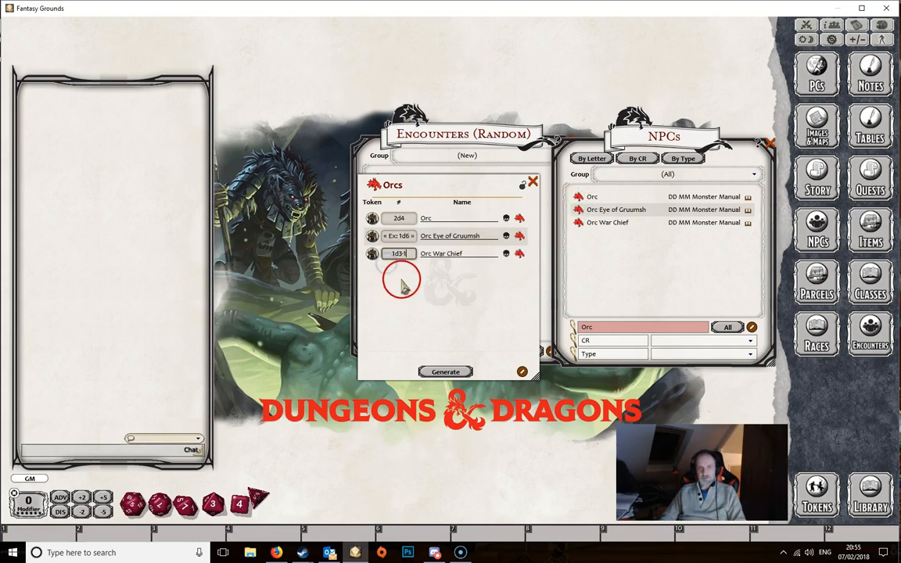
click(400, 235)
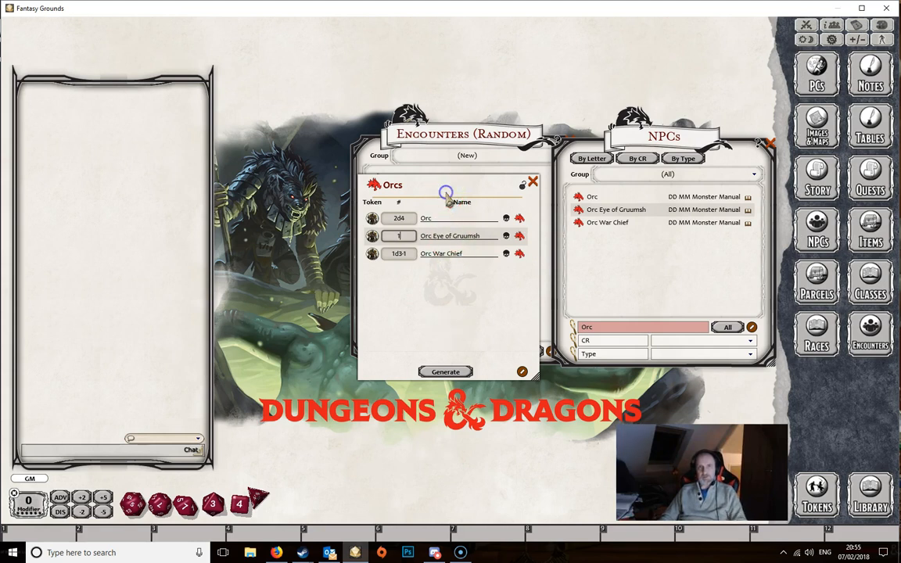
Step: Generate an encounter from the Orcs random encounter, and close the result, the Orcs window and the NPC list
click(445, 373)
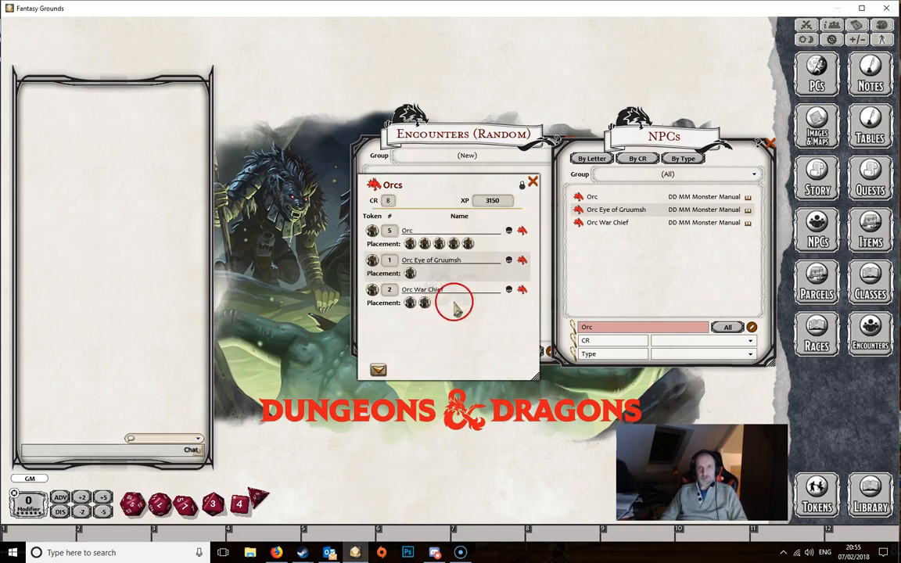
drag(465, 180, 278, 182)
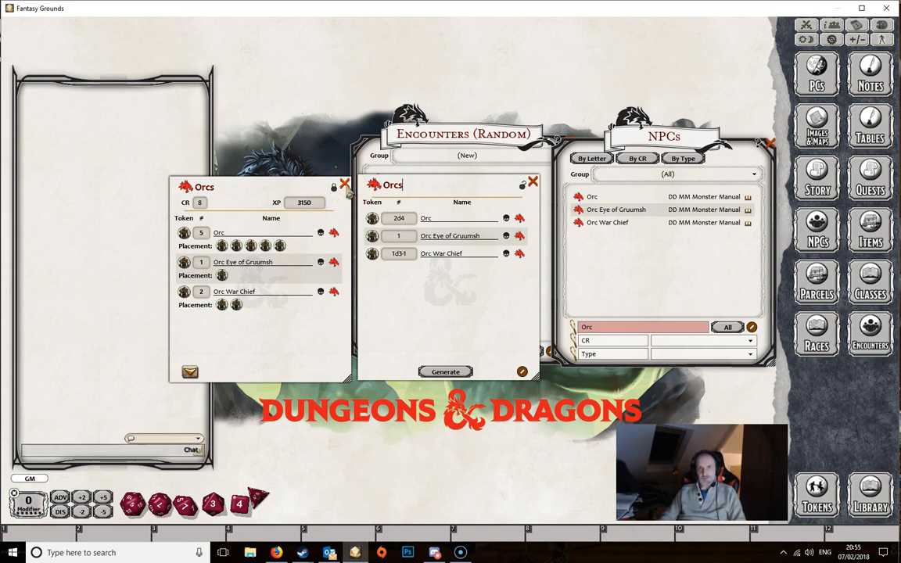
click(344, 185)
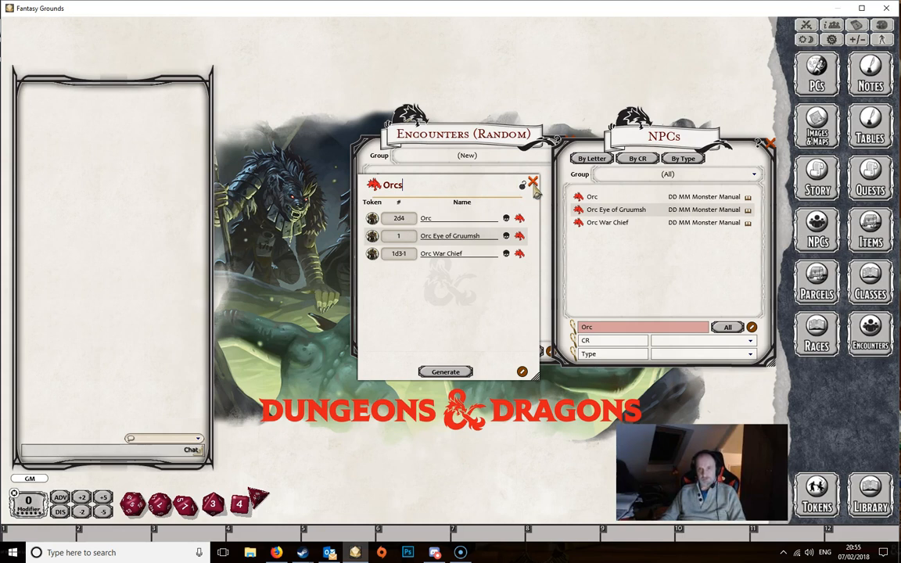
click(532, 183)
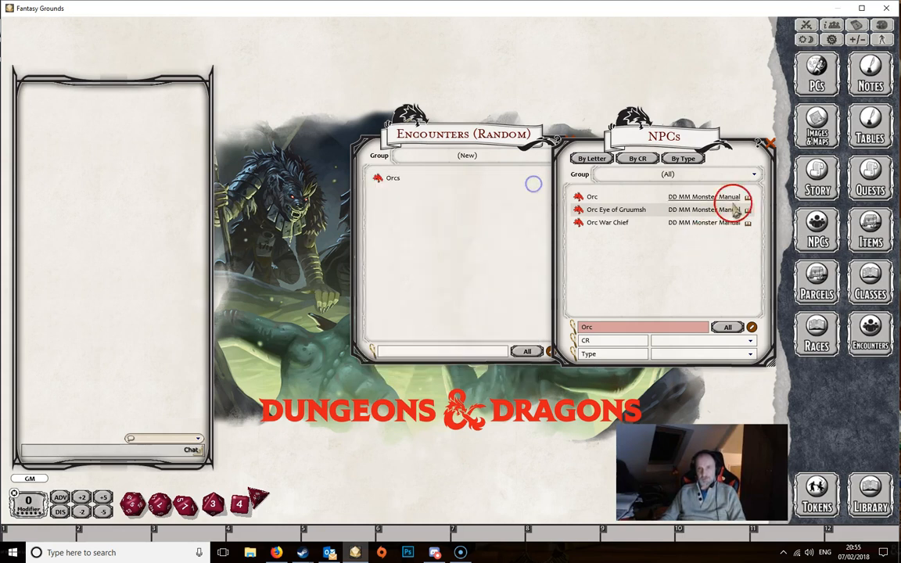
click(771, 145)
Step: Open the Tables list beside the random encounters list with list editing enabled
drag(531, 144, 367, 126)
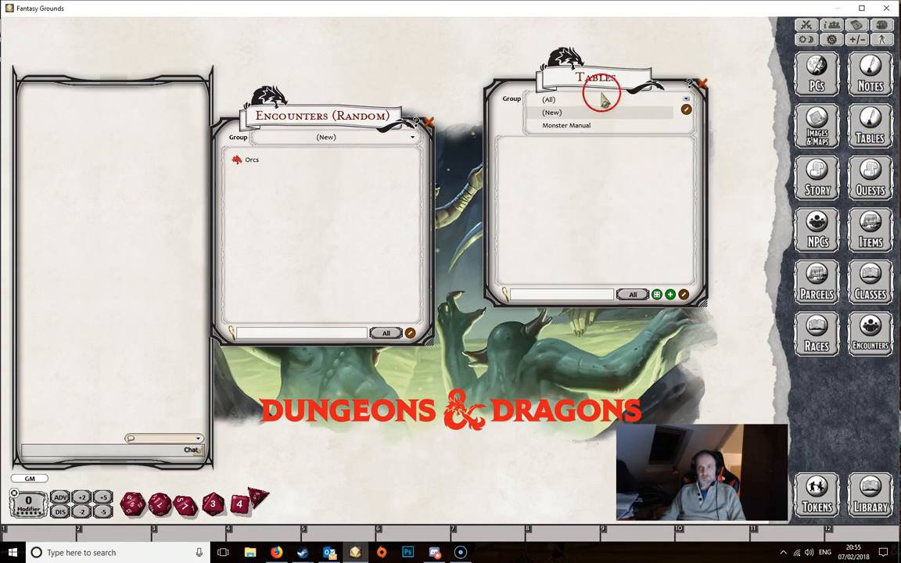
drag(601, 82, 568, 132)
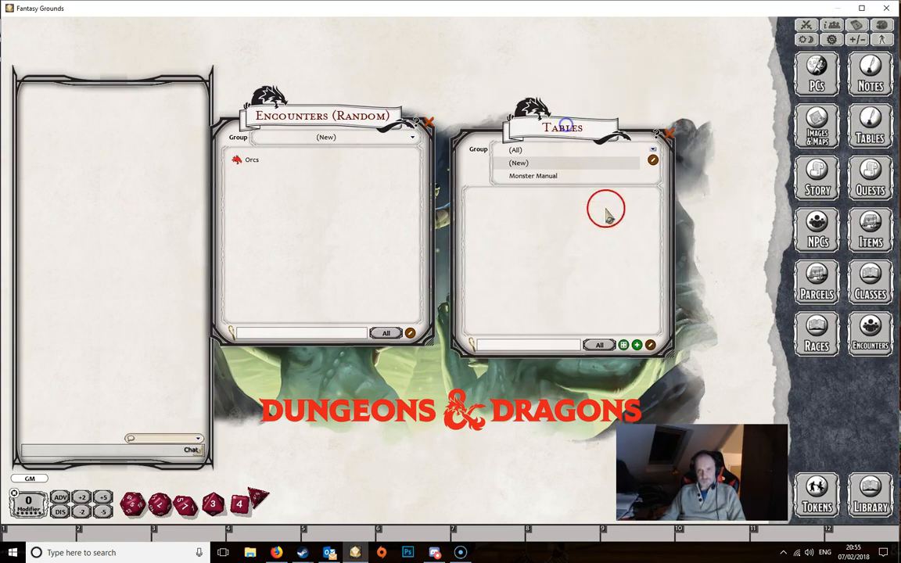
click(650, 345)
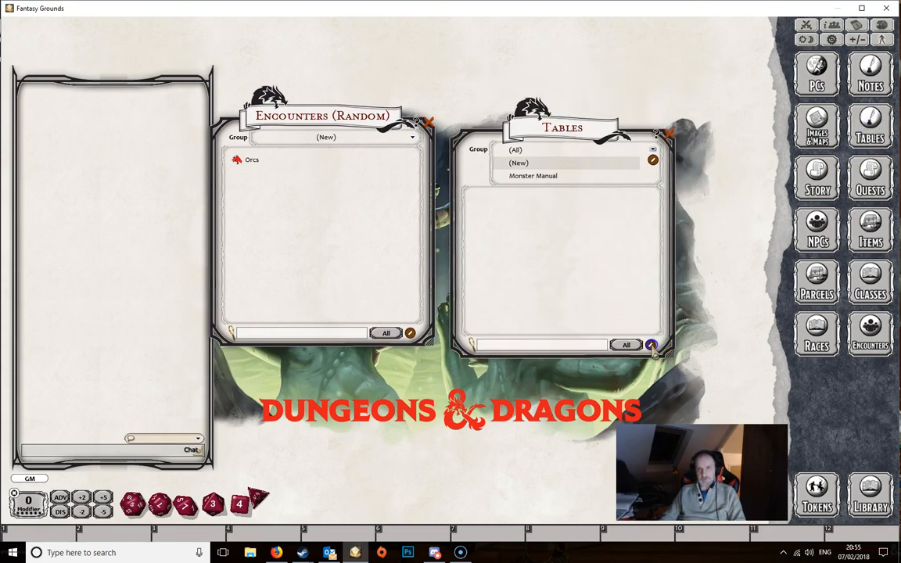
click(650, 345)
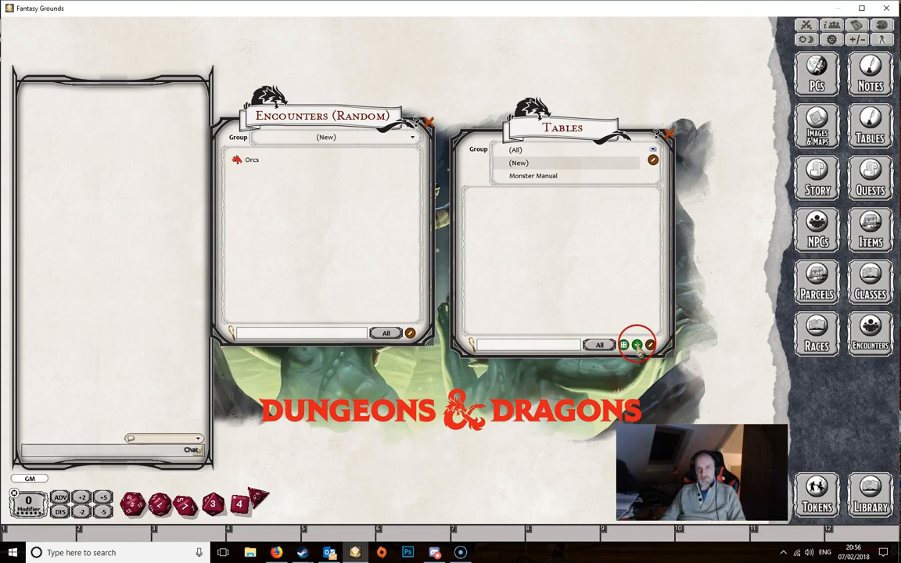
Step: Create a new table by size with 4 rows and a step of 1
click(623, 344)
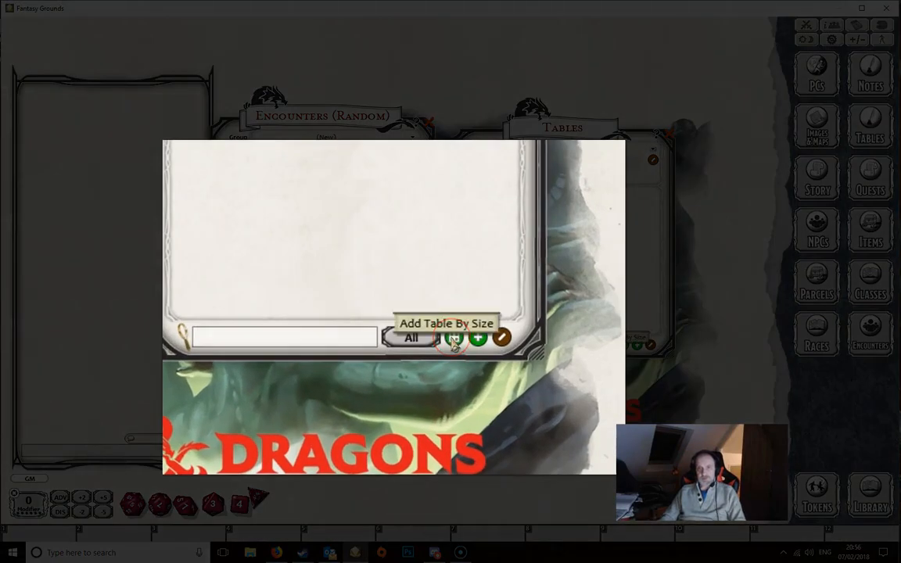
right_click(453, 342)
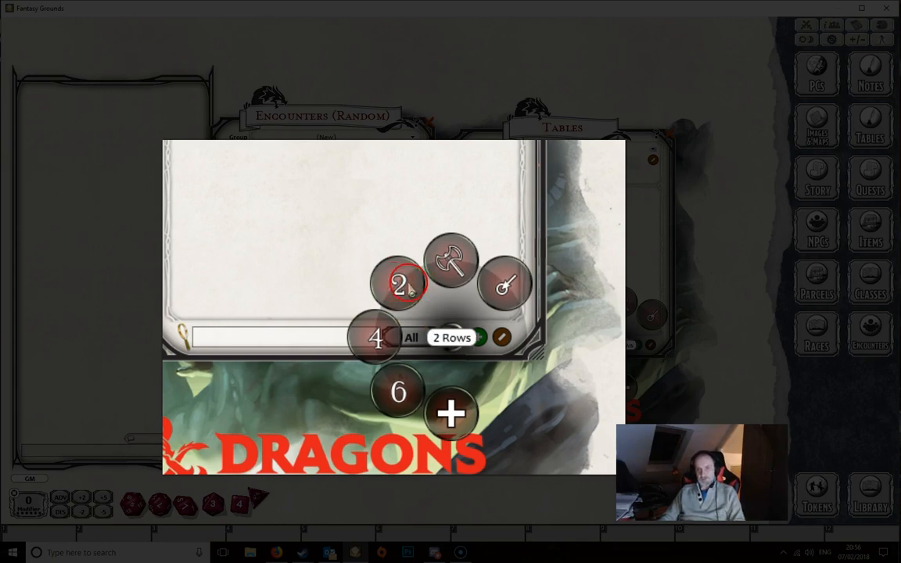
click(376, 344)
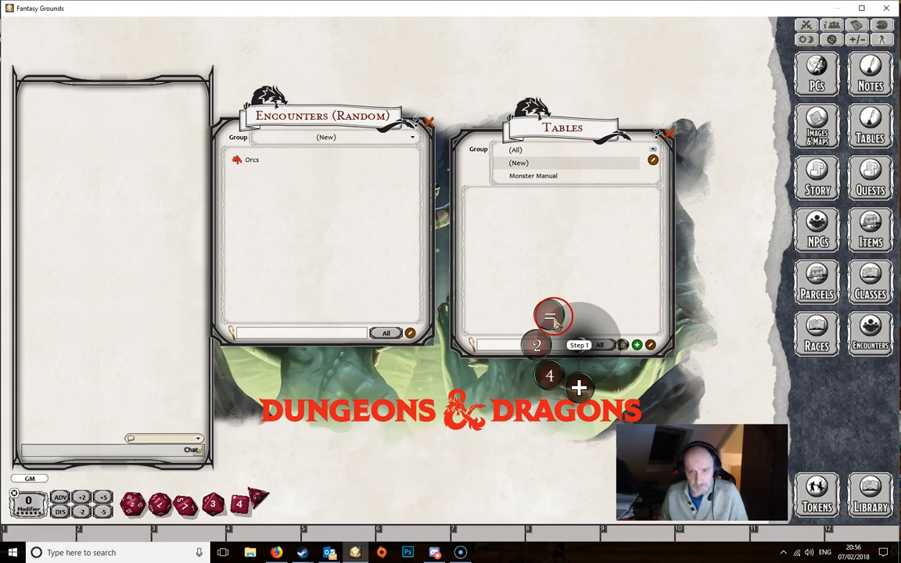
click(550, 317)
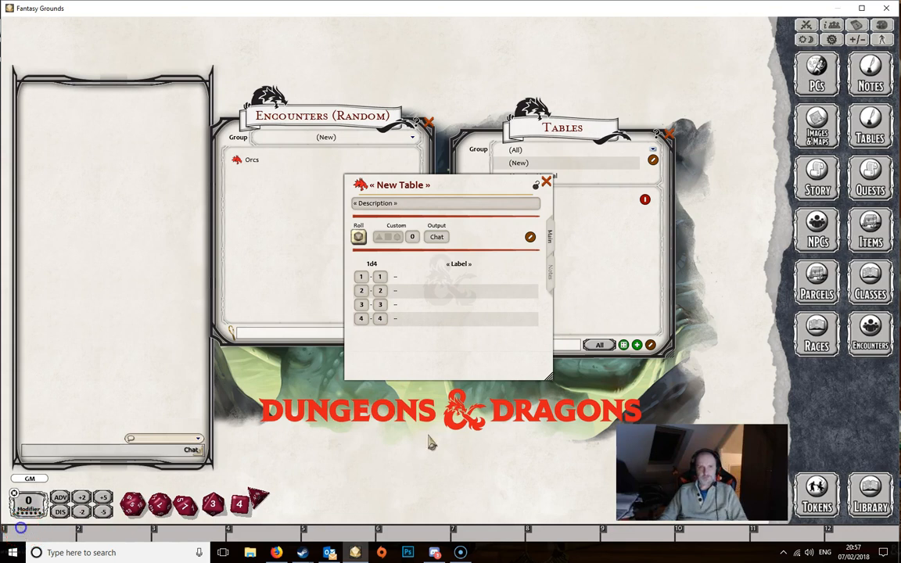
Step: Name the new table Random Encounter and give it the description A Random Encounter
click(434, 186)
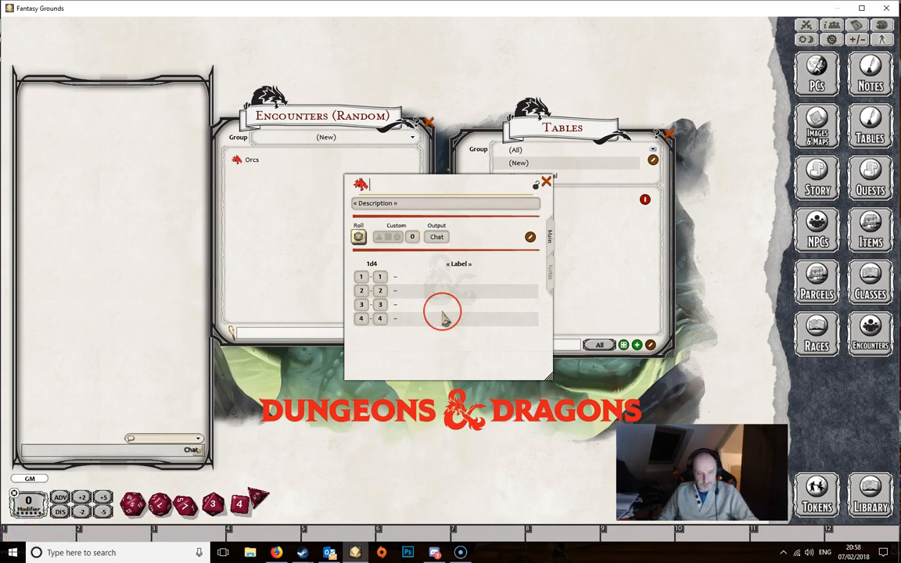
text(Random Encoun)
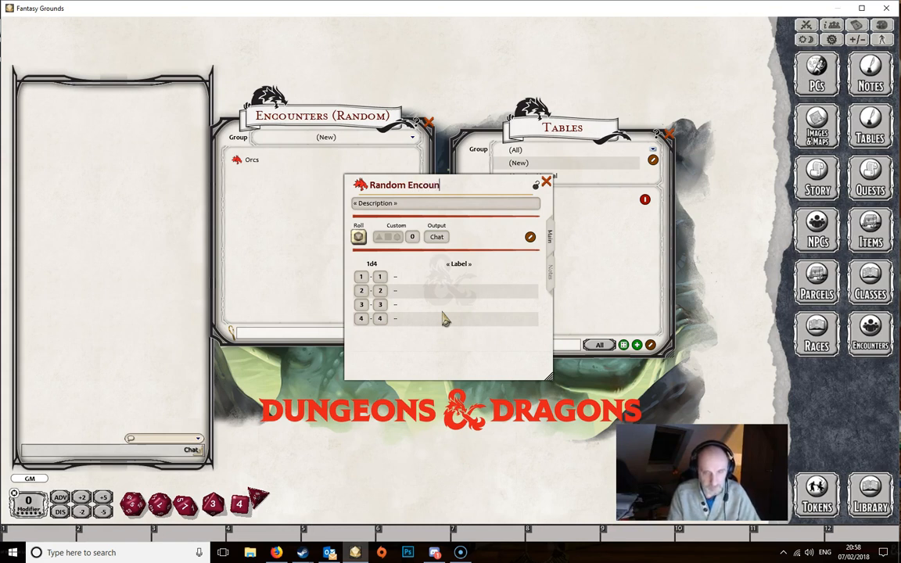
text(ter)
click(415, 204)
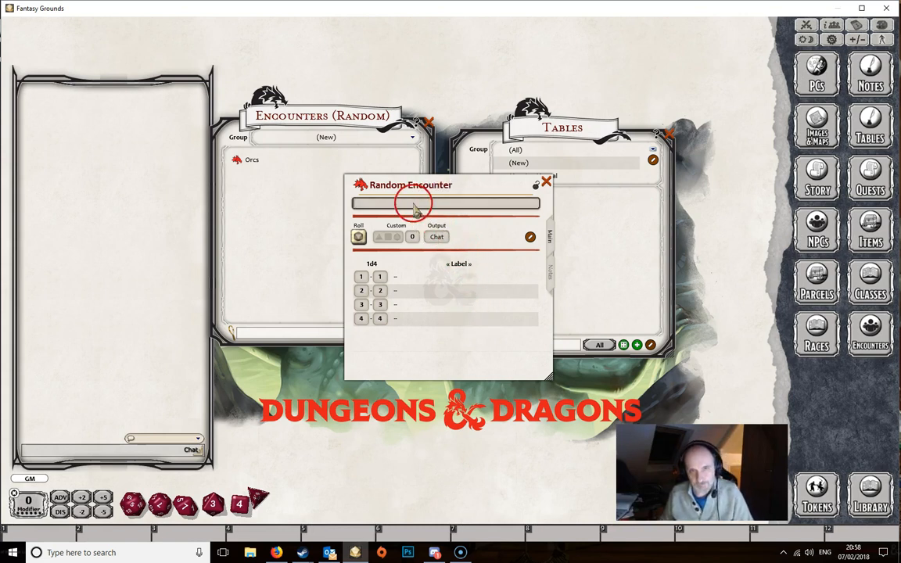
text(A Random Encounter)
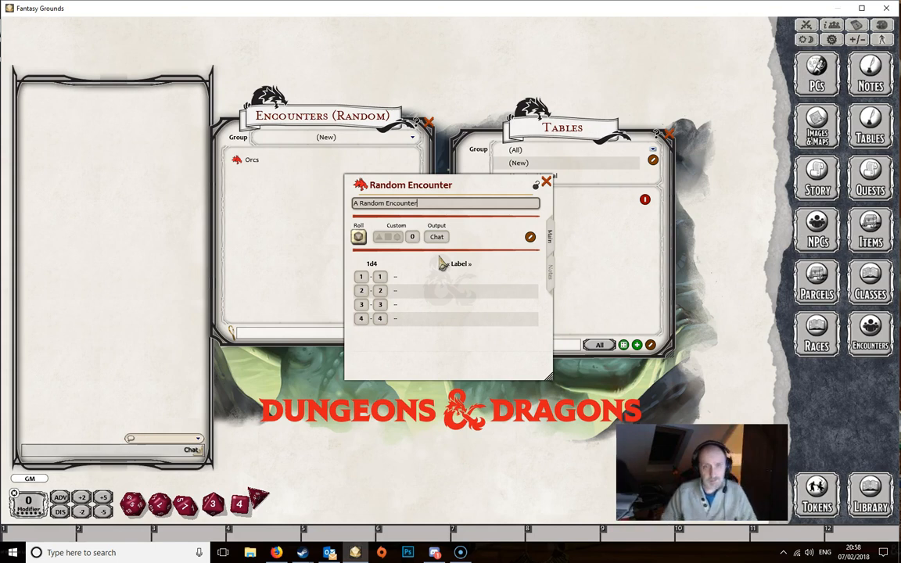
Step: Label the results column of the Random Encounter table as Result
click(451, 264)
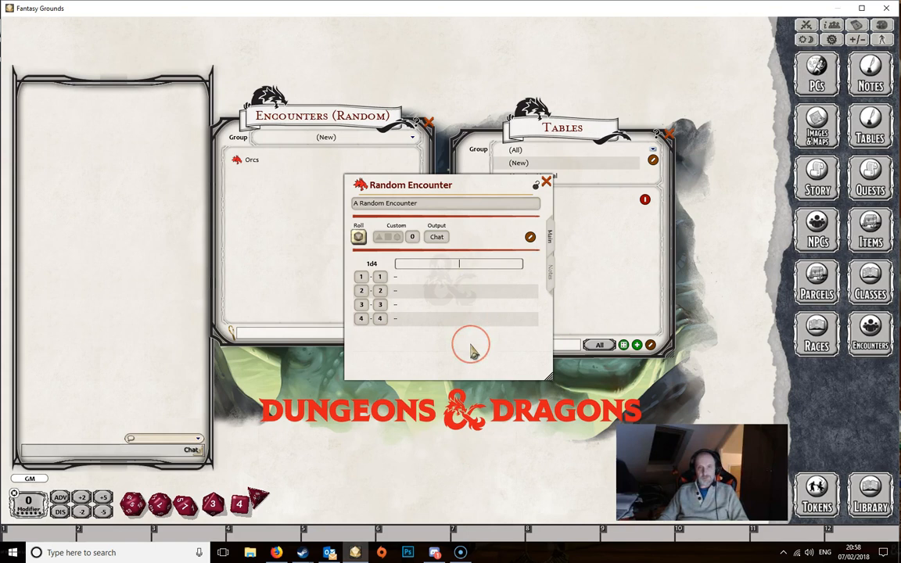
text(Result)
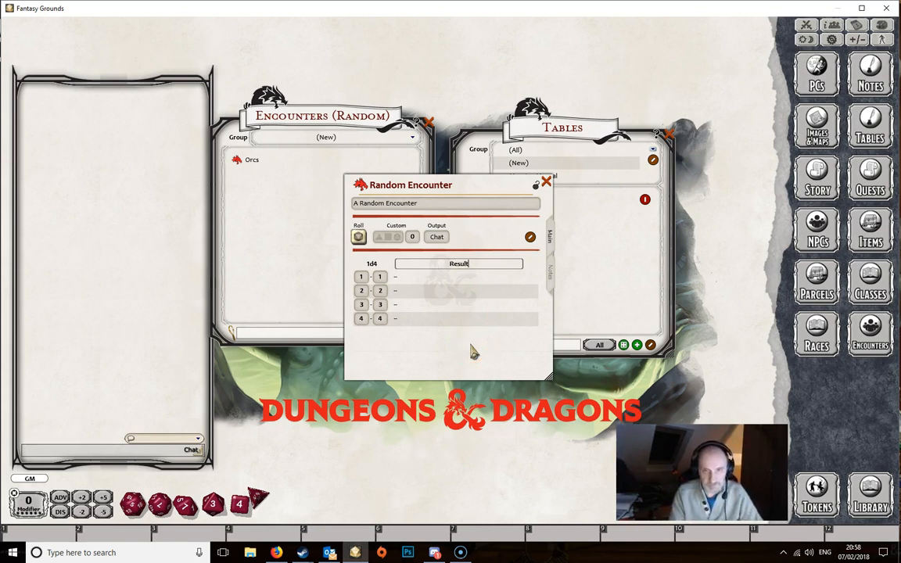
drag(459, 322, 471, 270)
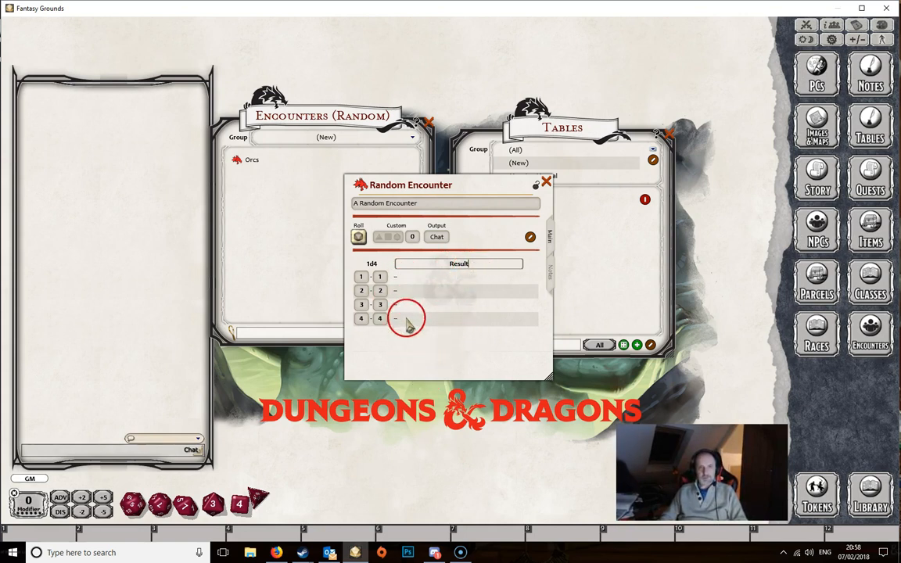
Step: Place the Random Encounter table beside the random encounters list and link the Orcs encounter to its row 1
drag(471, 183, 367, 226)
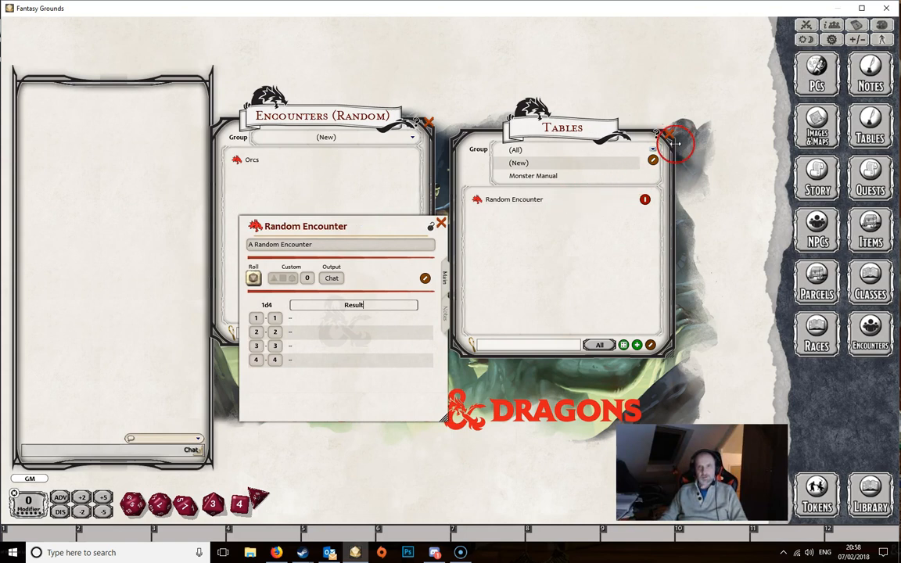
drag(334, 117, 583, 109)
drag(414, 216, 410, 157)
drag(477, 161, 488, 156)
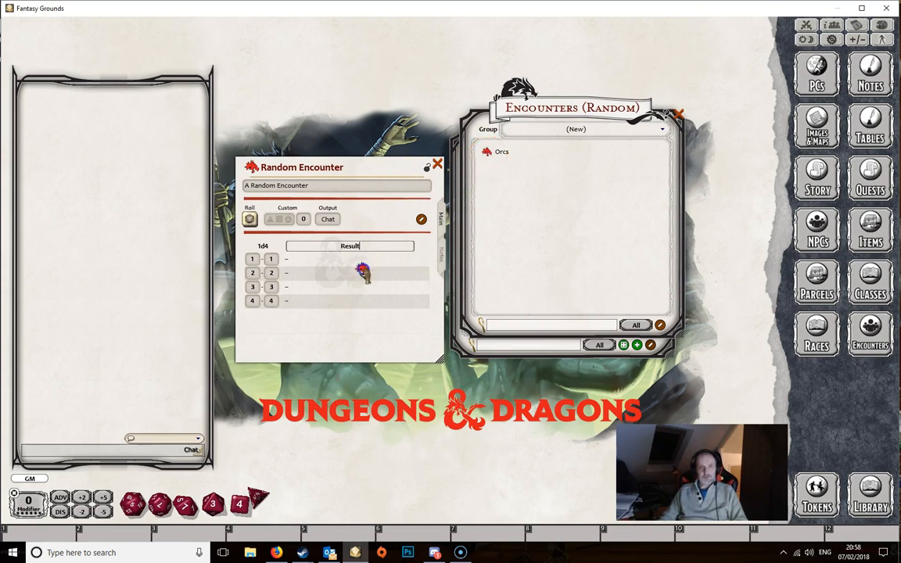
drag(252, 259, 306, 265)
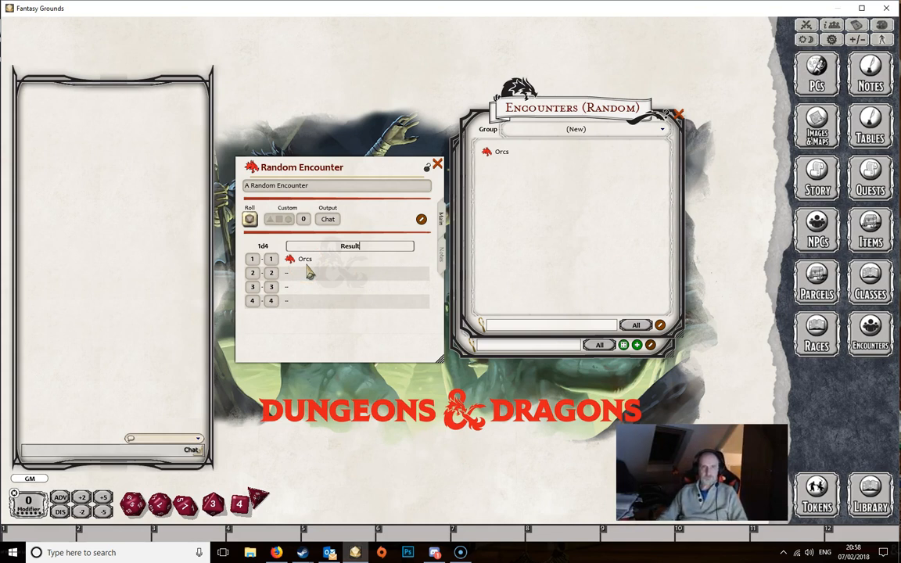
Step: Link Bandits, Goblins and Wolves from the Tutorial group of random encounters to table rows 2, 3 and 4
click(604, 131)
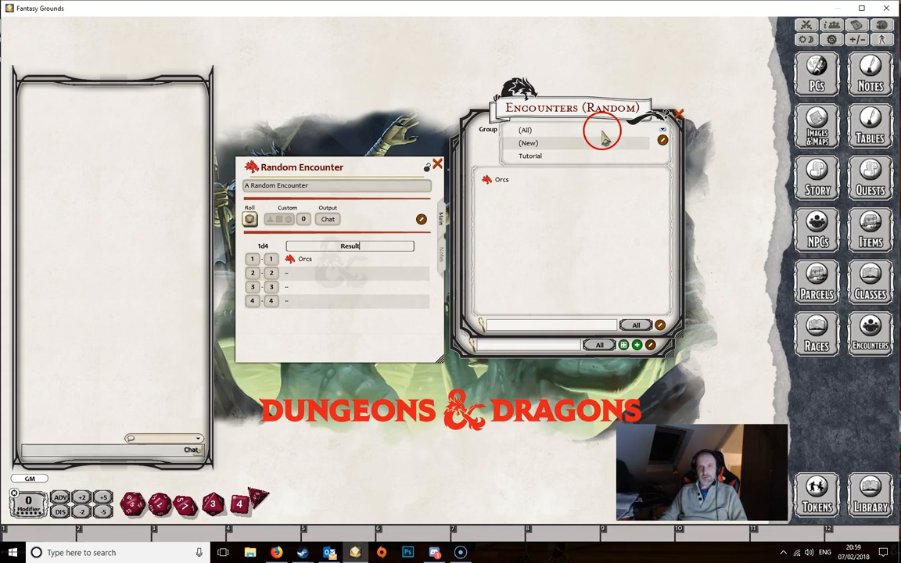
click(535, 154)
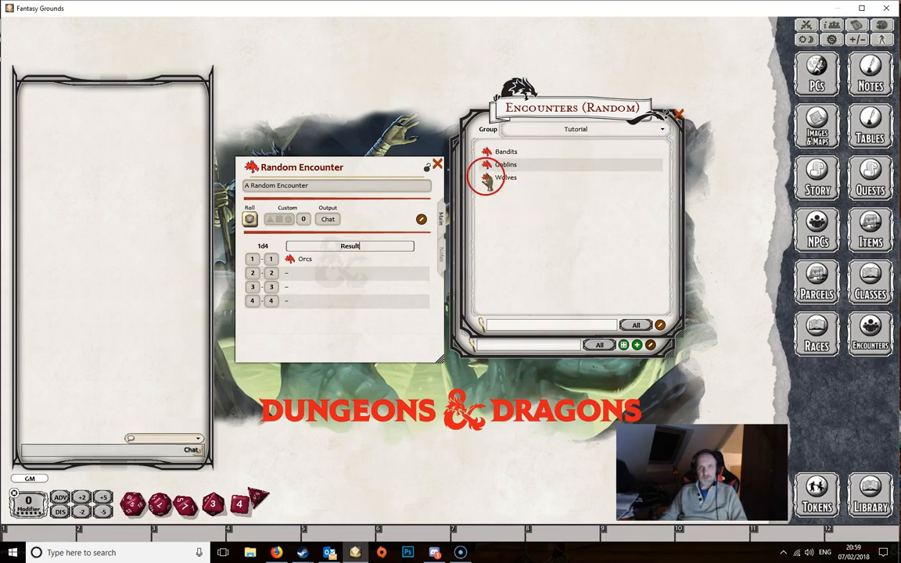
drag(486, 152, 322, 275)
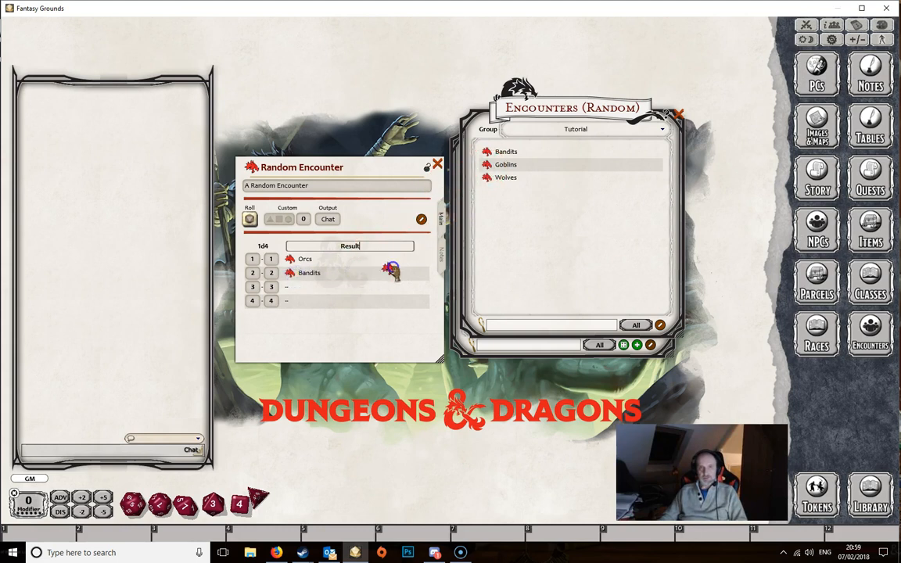
drag(487, 177, 300, 308)
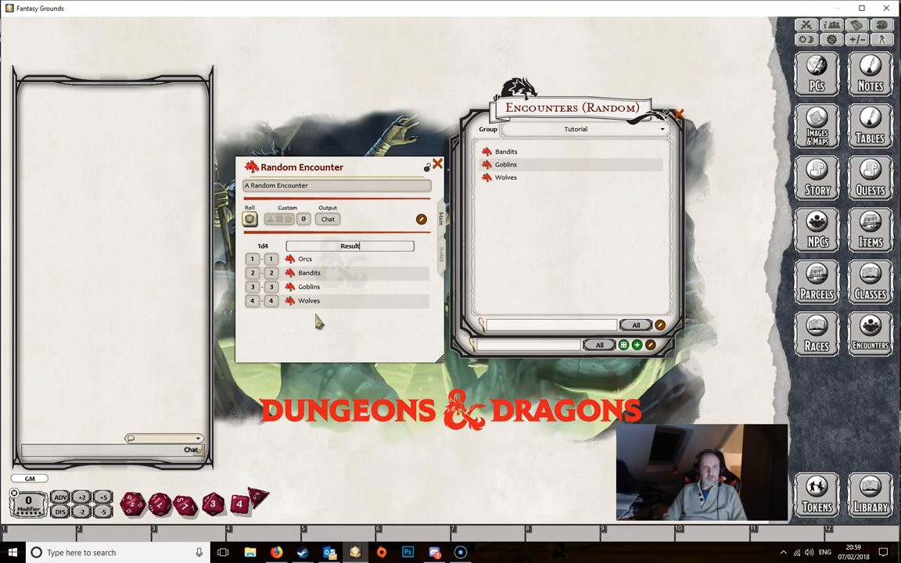
Step: Roll on the Random Encounter table and open the rolled random encounter from its chat result
click(358, 170)
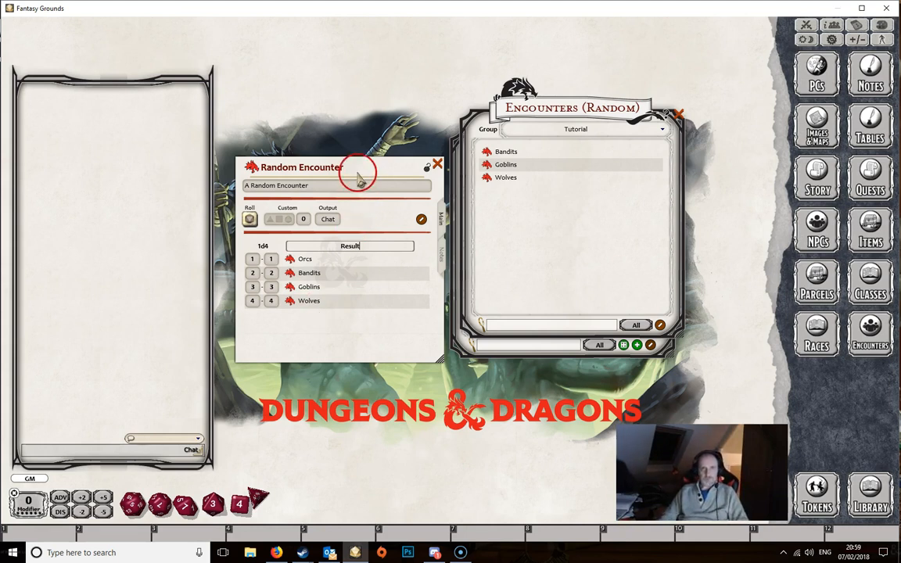
click(374, 168)
drag(373, 168, 465, 203)
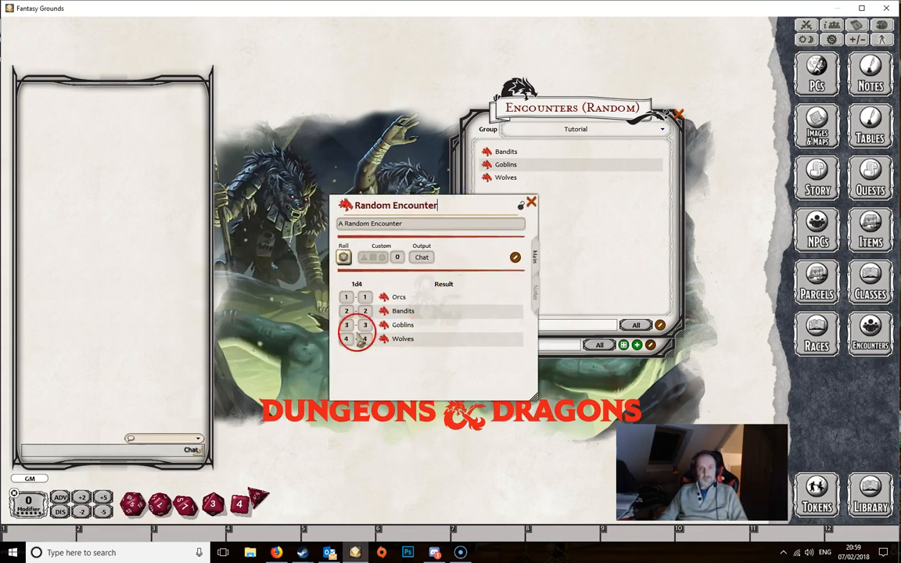
click(343, 257)
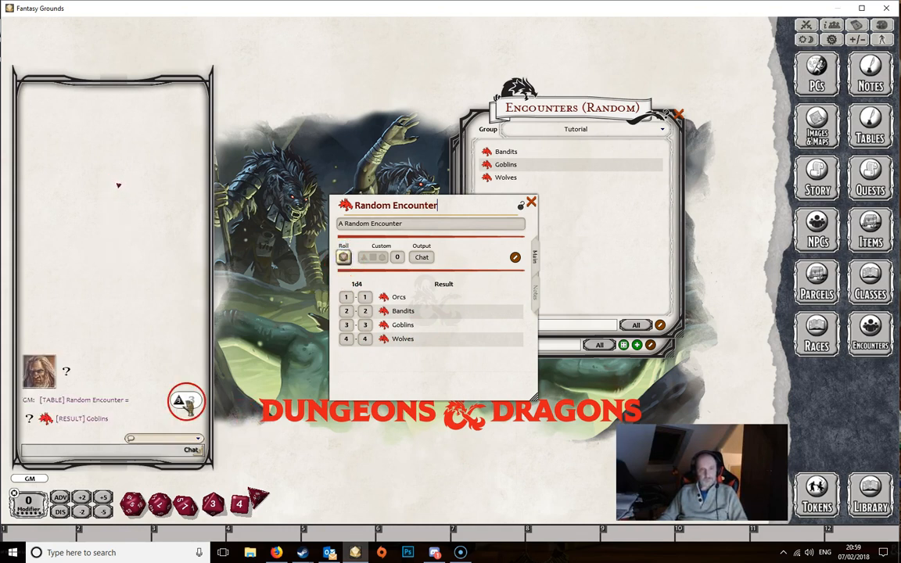
click(46, 422)
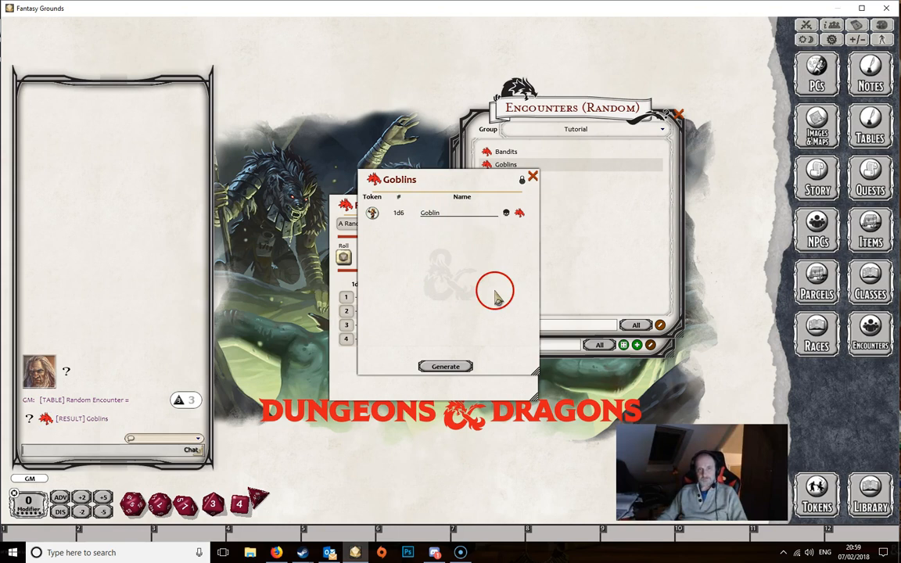
Step: Generate an encounter from the Goblins random encounter and move both Goblins windows clear of the table
click(445, 367)
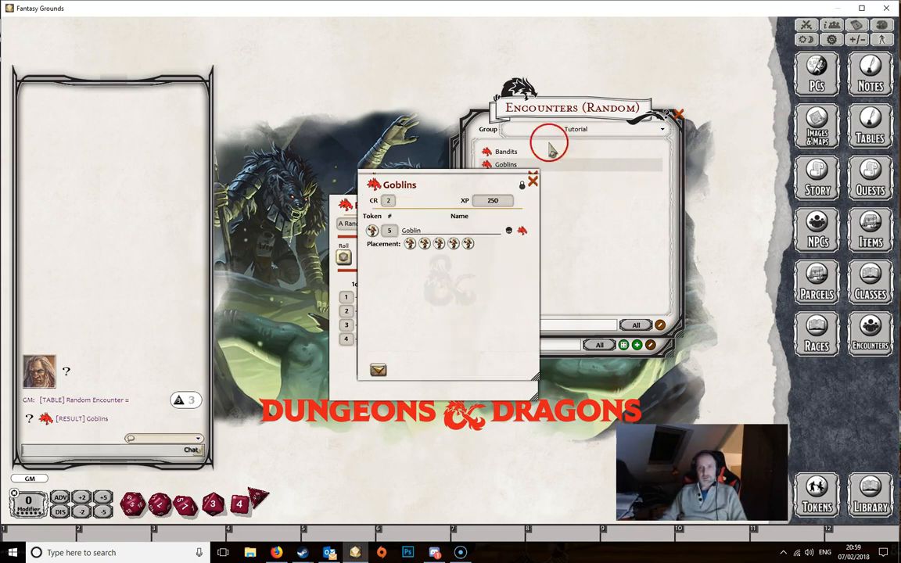
drag(492, 173, 283, 184)
drag(457, 174, 262, 66)
click(233, 277)
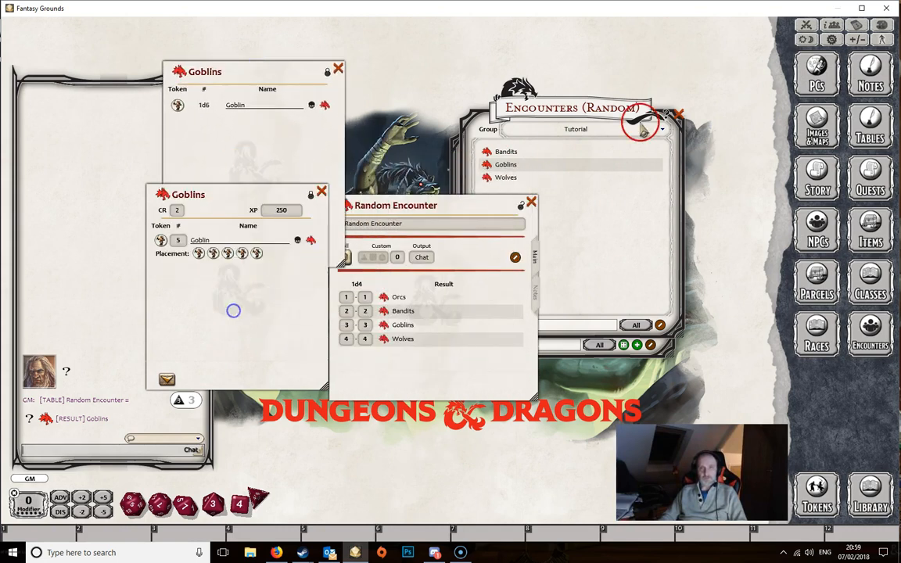
Step: Add the generated Goblins encounter to the combat tracker and look through the tracker's entries
click(810, 33)
drag(161, 193, 499, 254)
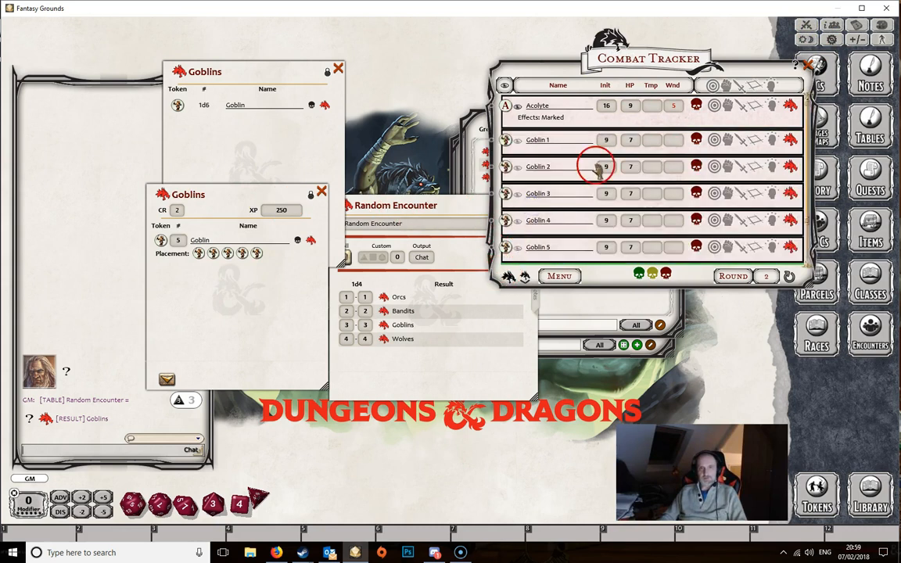
scroll(593, 168, down, 2)
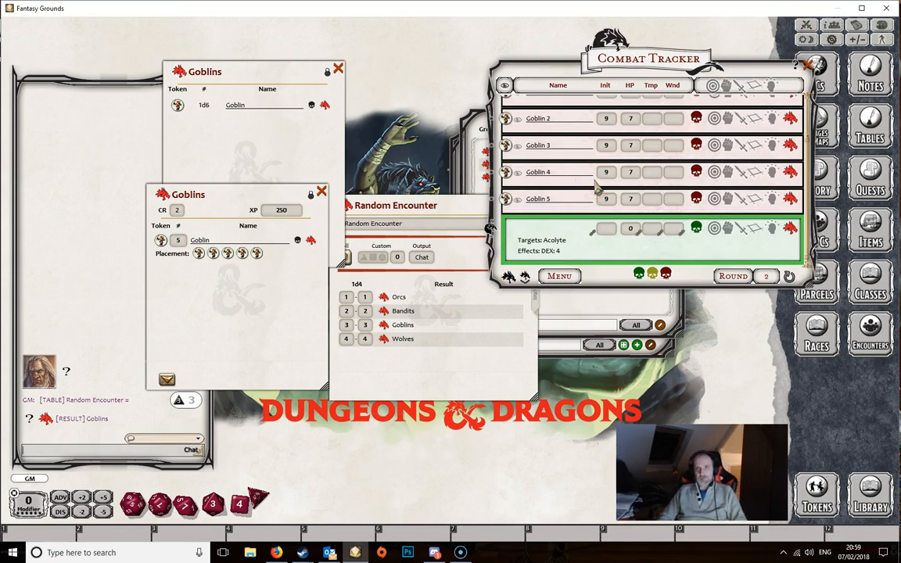
scroll(594, 184, up, 2)
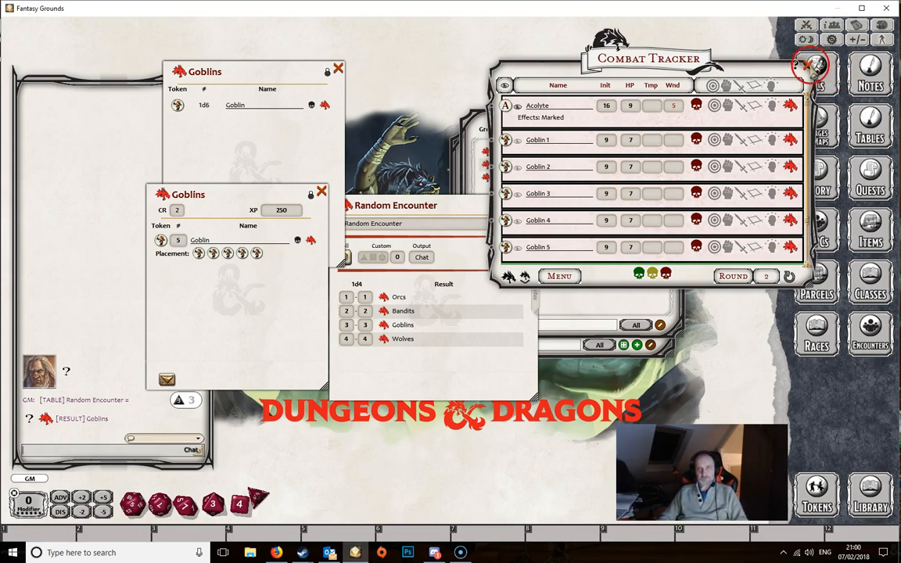
Step: Close the combat tracker and reposition the Random Encounter table and the generated Goblins encounter so both are readable
click(811, 64)
drag(459, 204, 523, 86)
drag(298, 190, 399, 249)
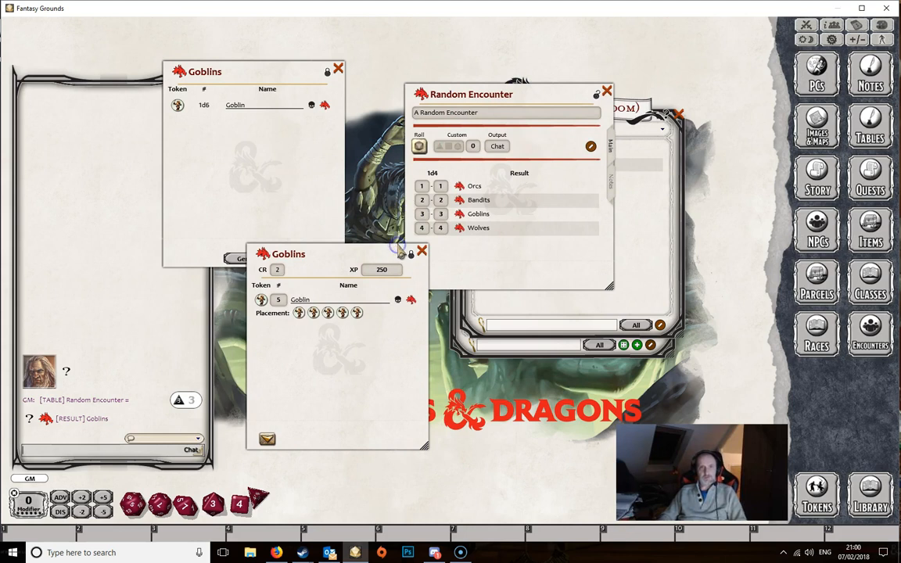